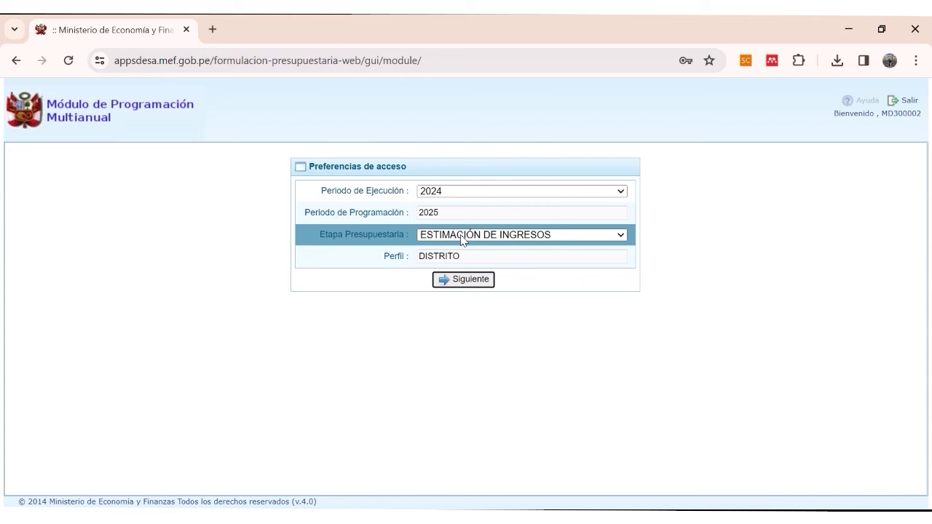
- Enter the ESTIMACIÓN DE INGRESOS stage for execution period 2024 and open the Estimación de Ingresos process
click(463, 283)
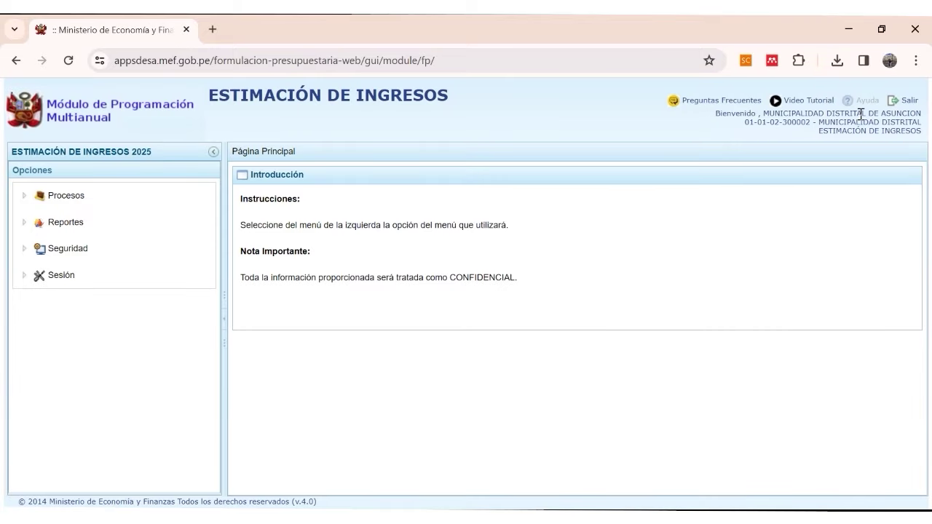
drag(791, 115, 901, 120)
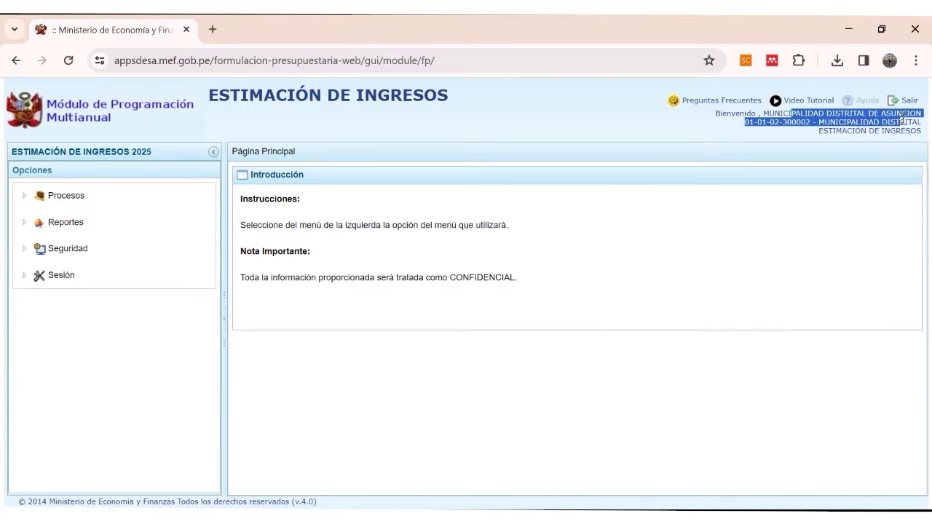
click(593, 237)
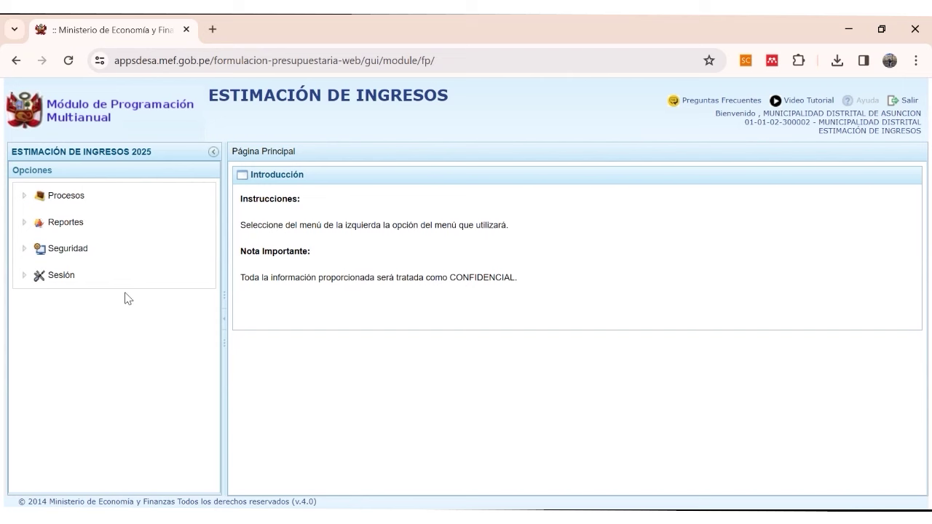
click(21, 195)
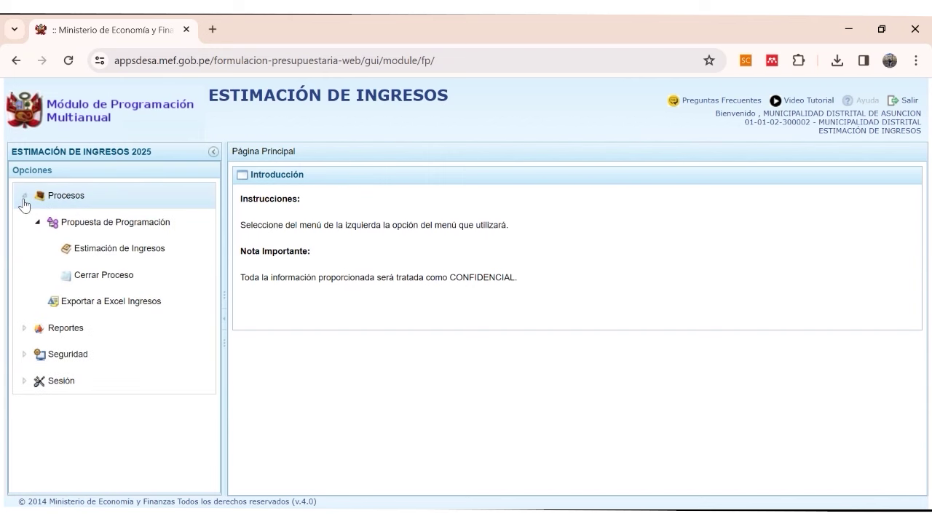
click(112, 248)
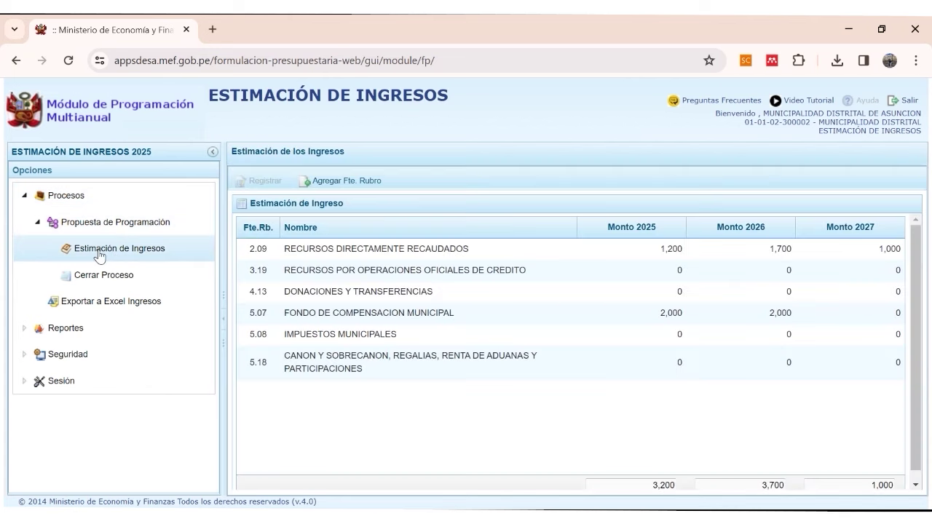
- Open the income classifier distribution of 2.09 RECURSOS DIRECTAMENTE RECAUDADOS for registration
click(516, 340)
click(515, 321)
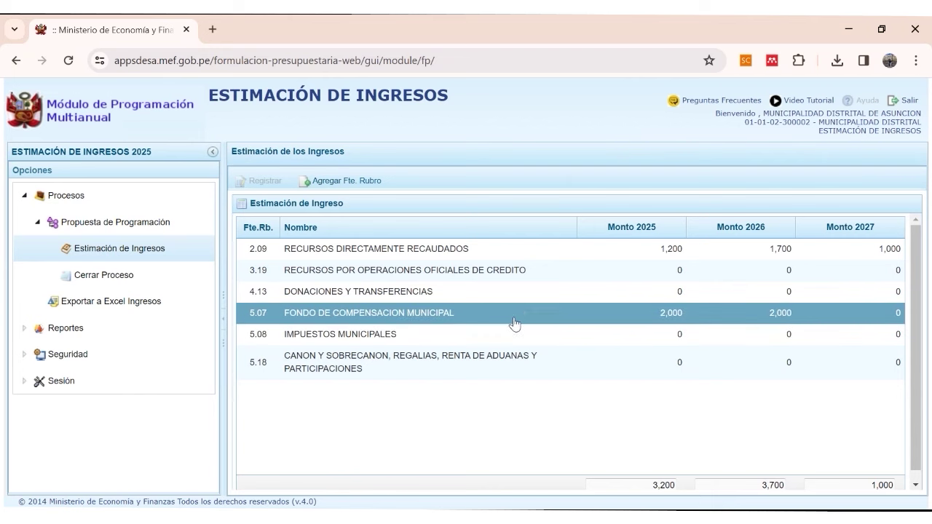
click(408, 267)
click(406, 257)
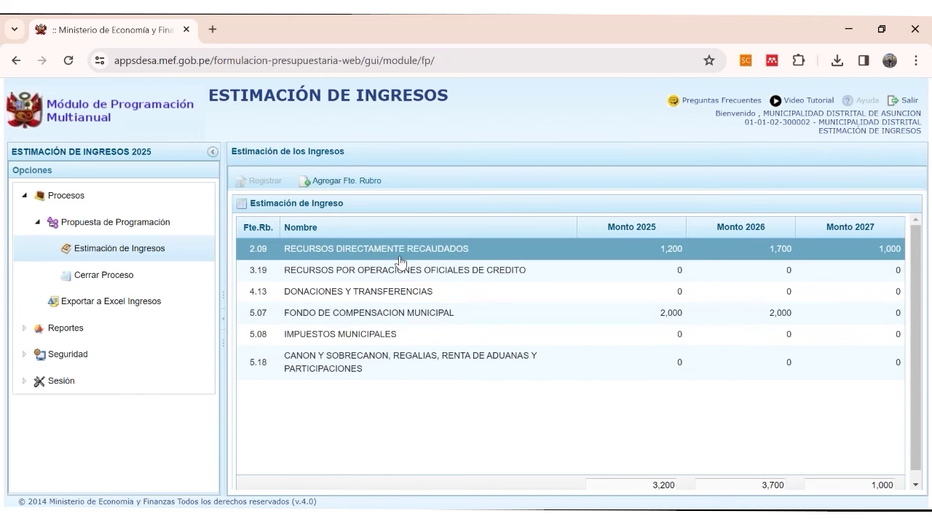
click(412, 307)
click(496, 340)
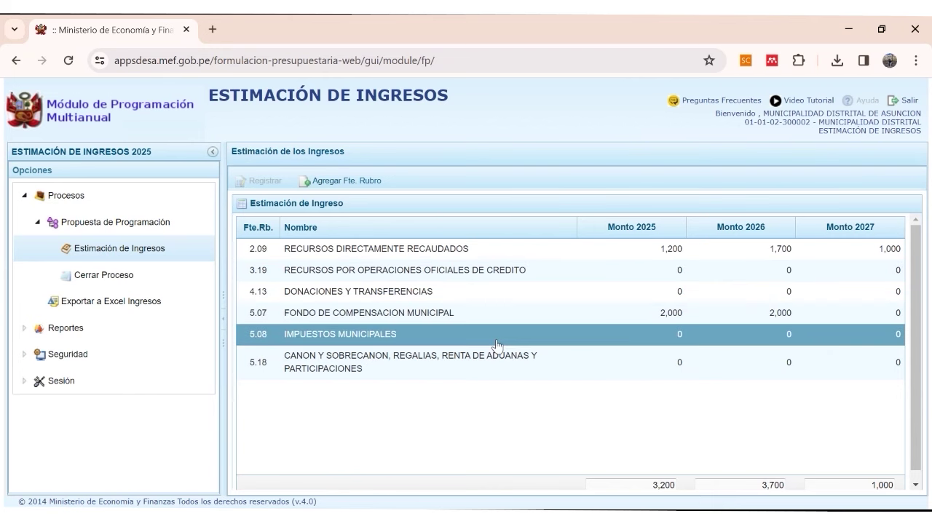
click(537, 321)
click(575, 271)
click(593, 252)
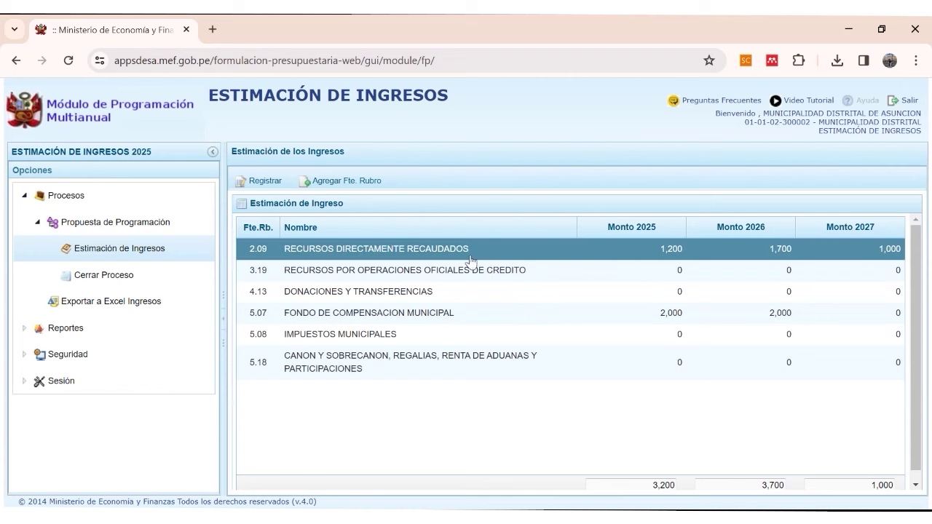
click(247, 185)
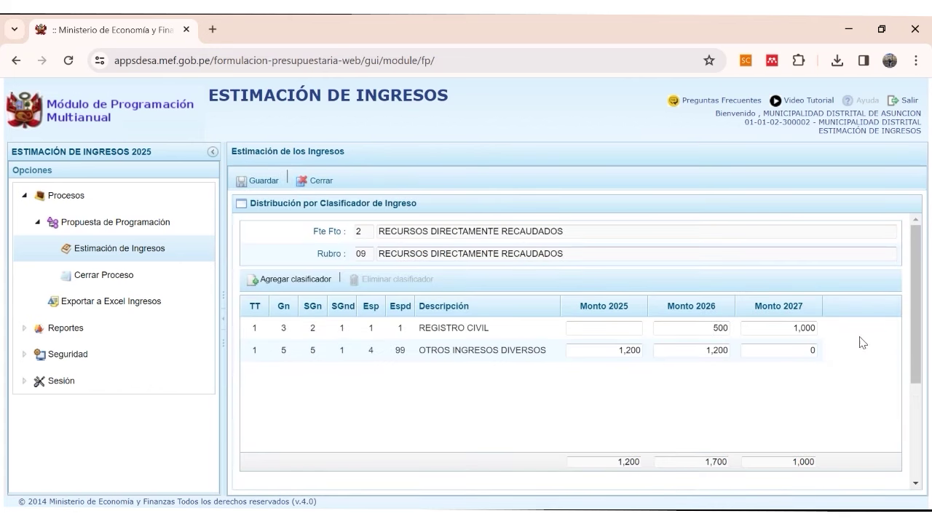
- Set the REGISTRO CIVIL amounts for 2025 and 2026 to 300 each
click(702, 328)
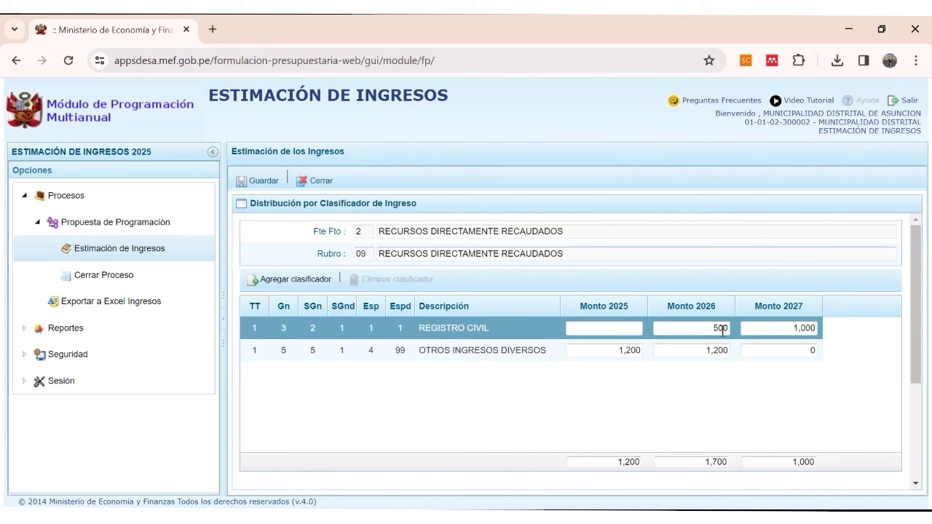
click(668, 325)
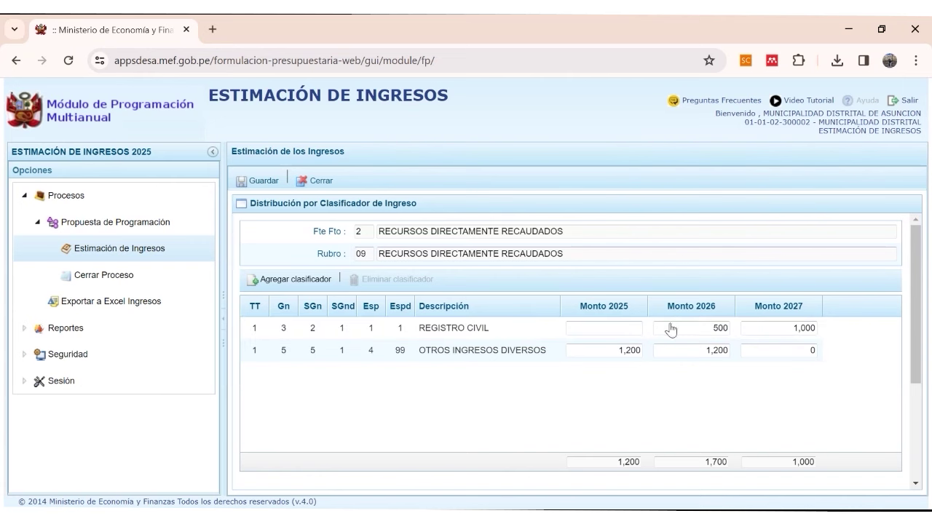
click(623, 328)
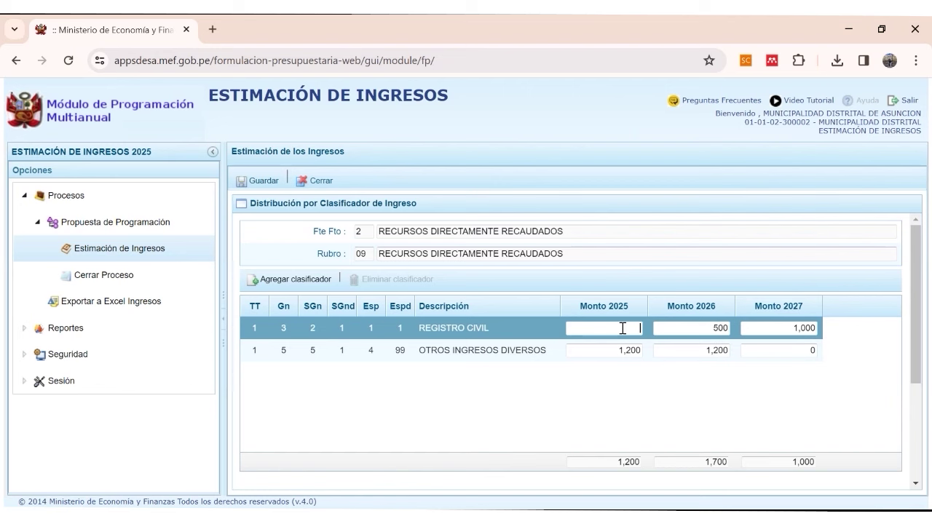
text(500)
double_click(692, 330)
key(BackSpace)
text(300)
- Set the REGISTRO CIVIL amount for 2027 to 300 and save the estimate
click(767, 327)
key(Delete)
key(Delete)
key(Delete)
key(Delete)
key(Delete)
text(300)
click(343, 408)
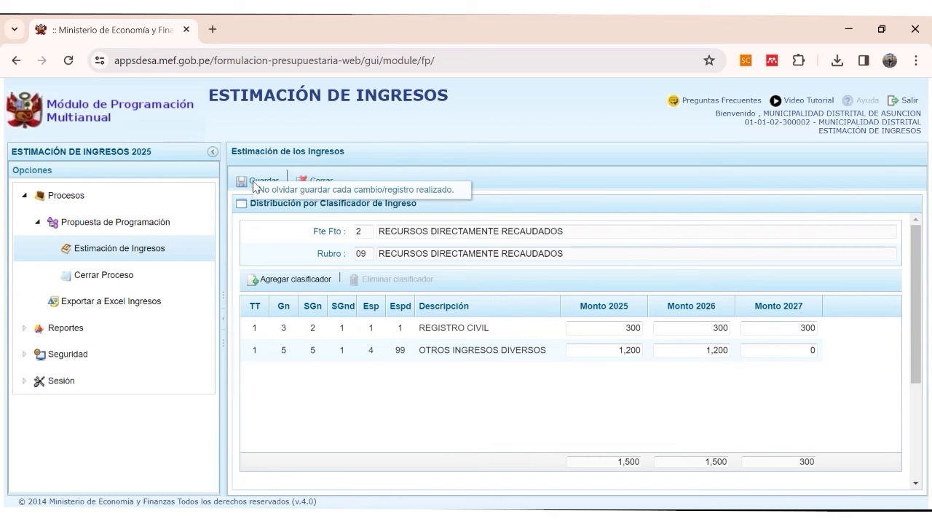
click(254, 182)
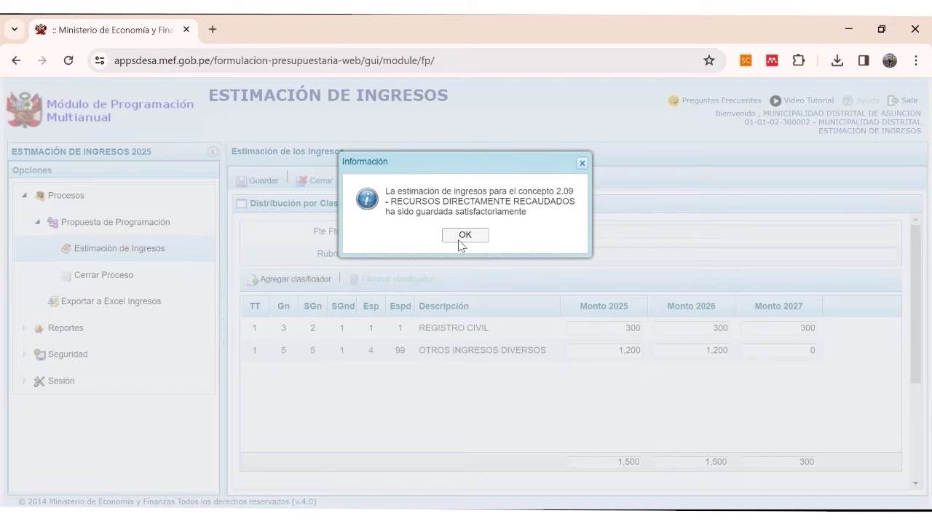
click(459, 236)
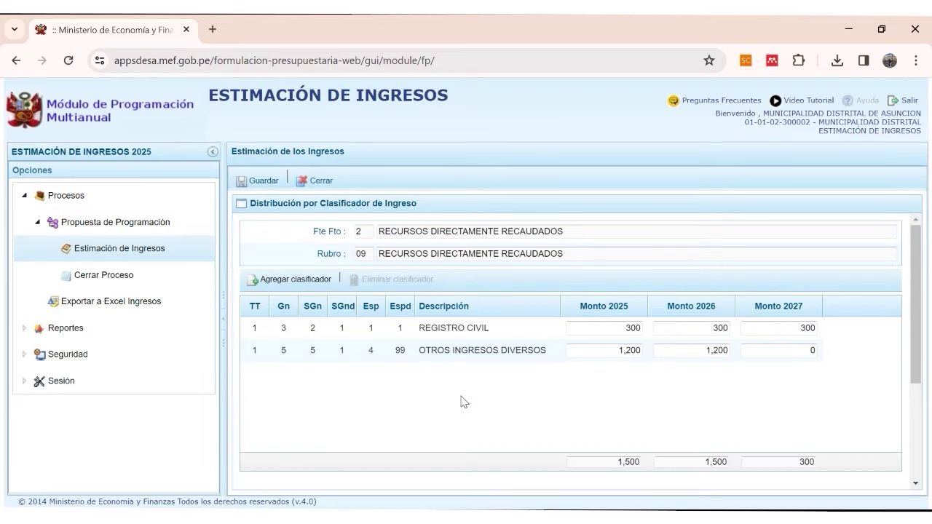
- Add the ALCABALA classifier from genérica 1 - IMPUESTOS Y CONTRIBUCIONES OBLIGATORIAS to the distribution
click(422, 359)
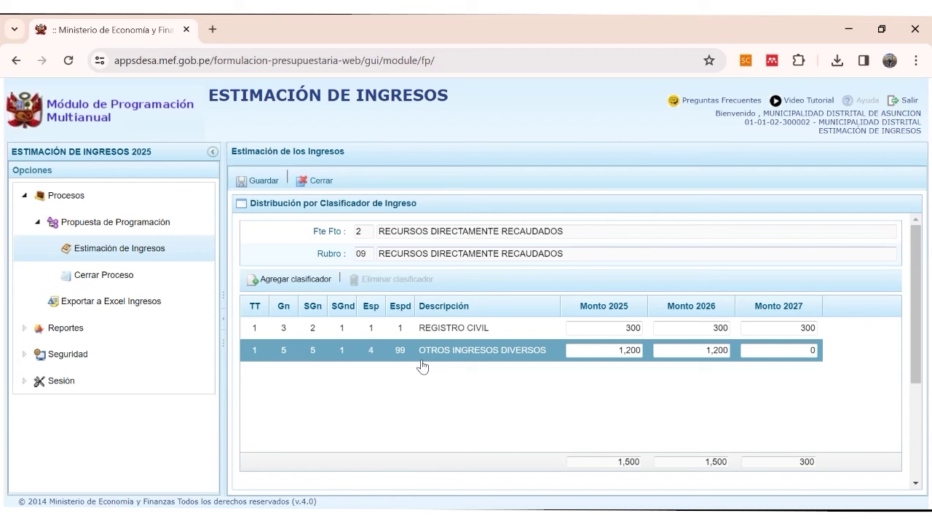
click(281, 289)
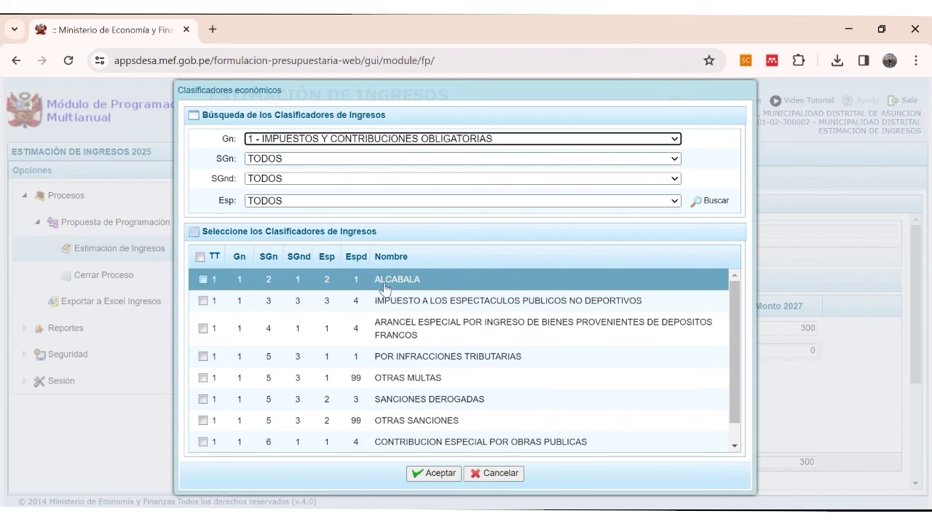
click(441, 278)
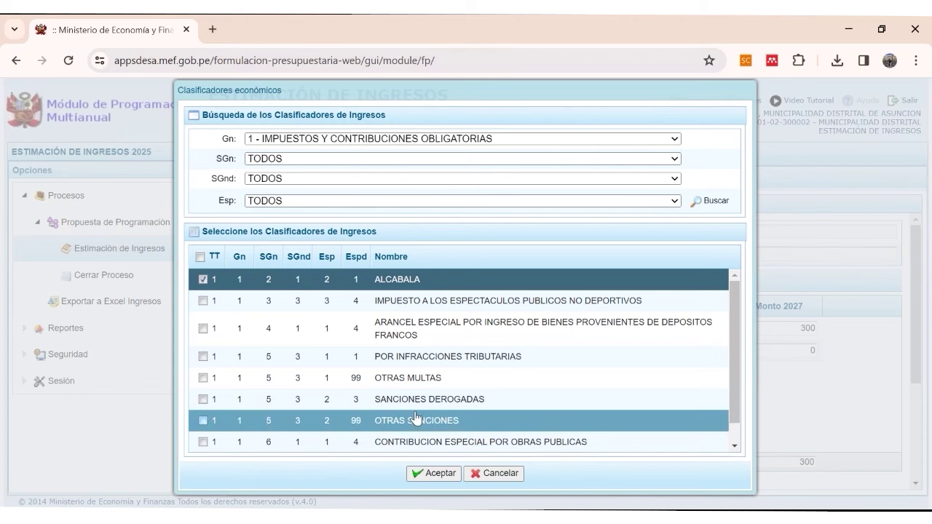
click(438, 474)
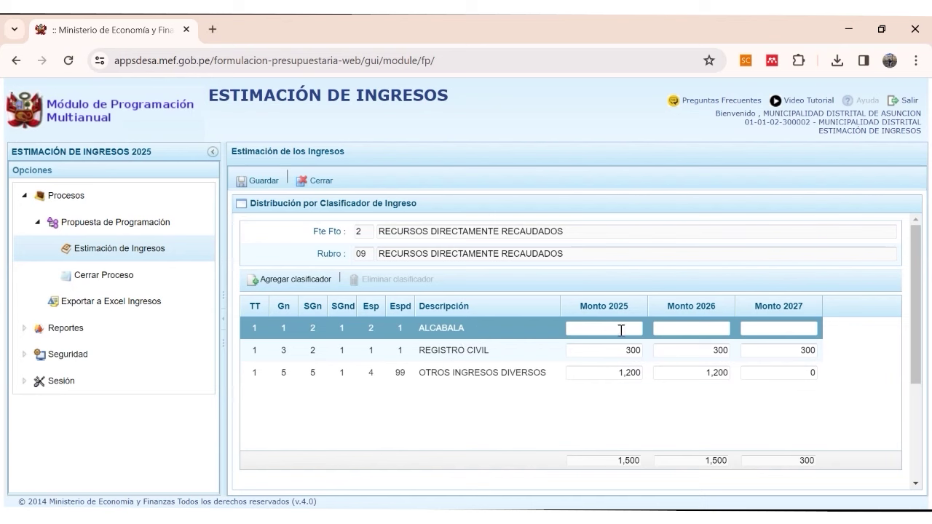
- Set the ALCABALA amounts for 2025, 2026 and 2027 to 100 each and save the estimate
click(621, 330)
text(100)
click(712, 325)
text(100)
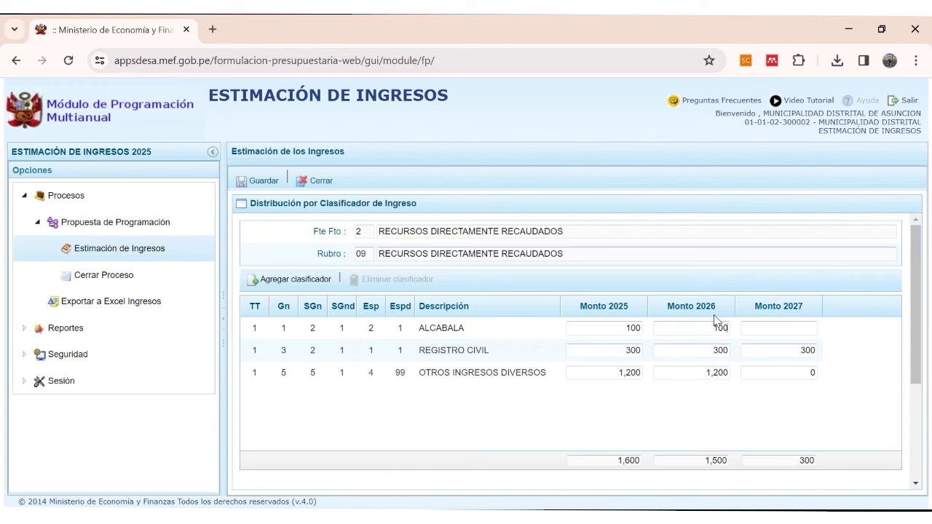
click(773, 329)
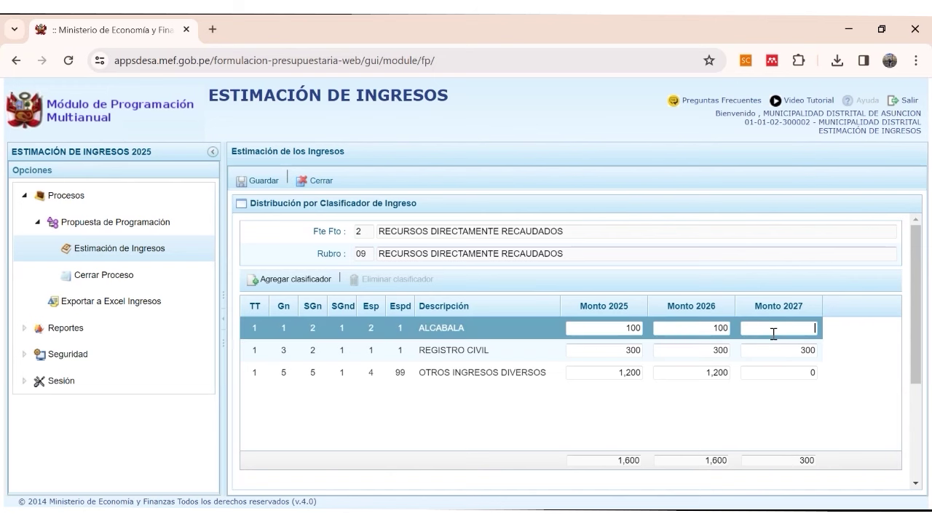
text(100)
click(478, 356)
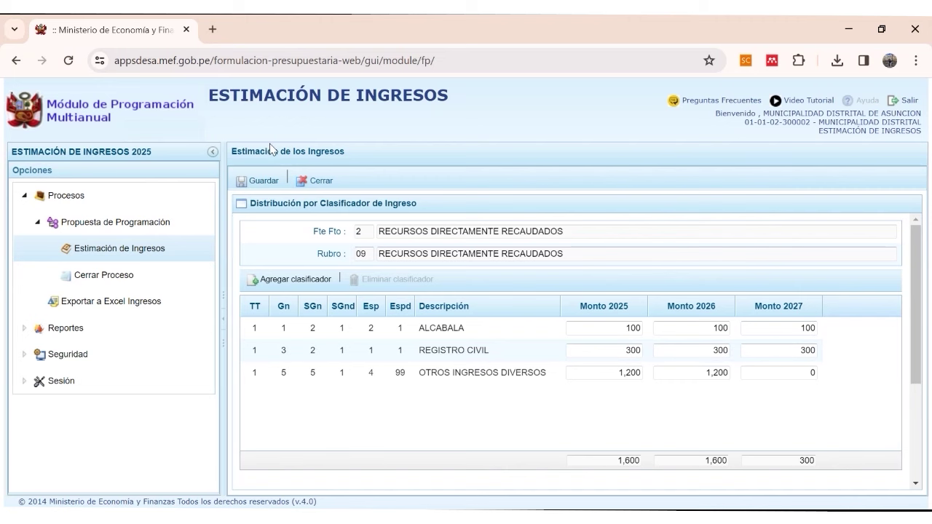
click(244, 182)
click(267, 182)
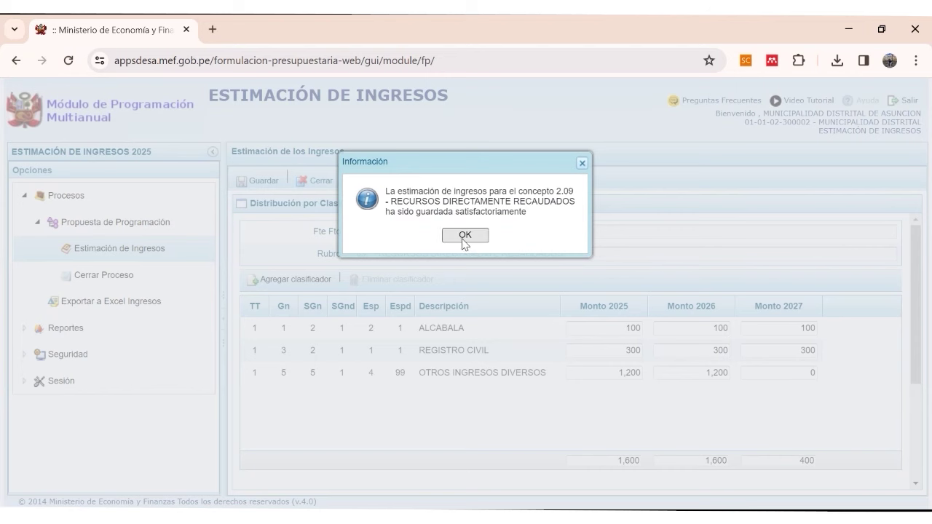
click(465, 236)
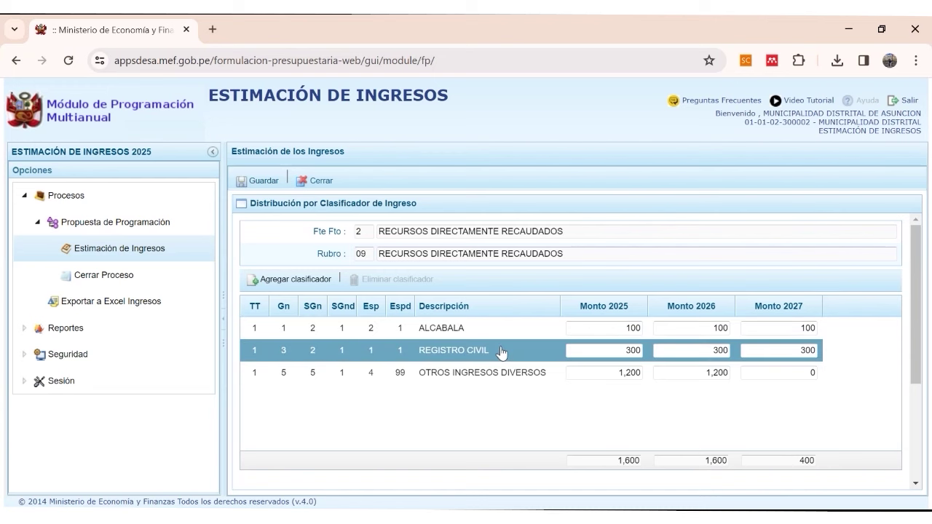
- Delete the OTROS INGRESOS DIVERSOS classifier from the distribution and save the estimate
click(469, 376)
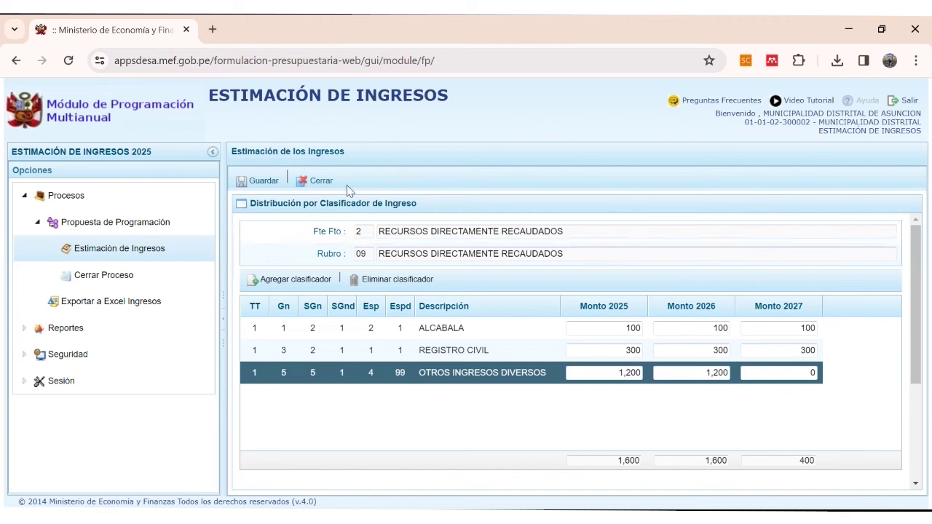
click(386, 278)
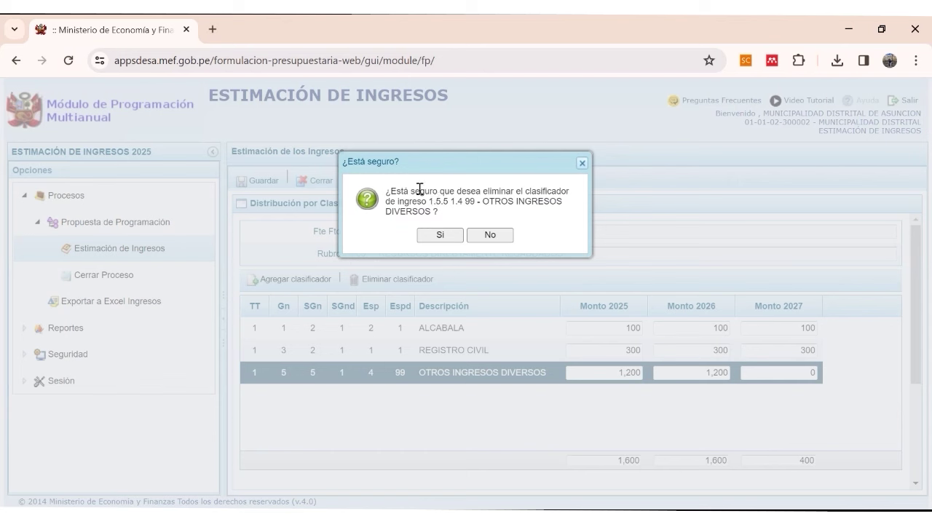
click(439, 239)
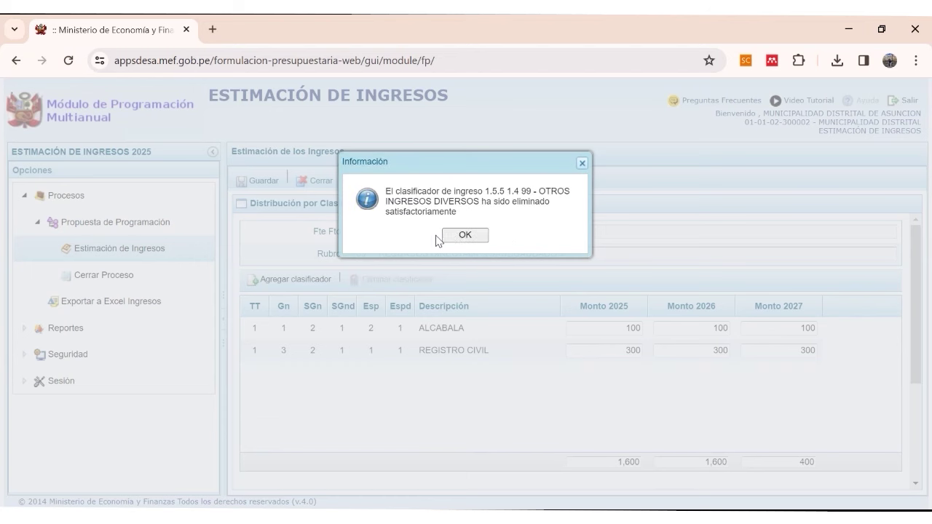
click(464, 235)
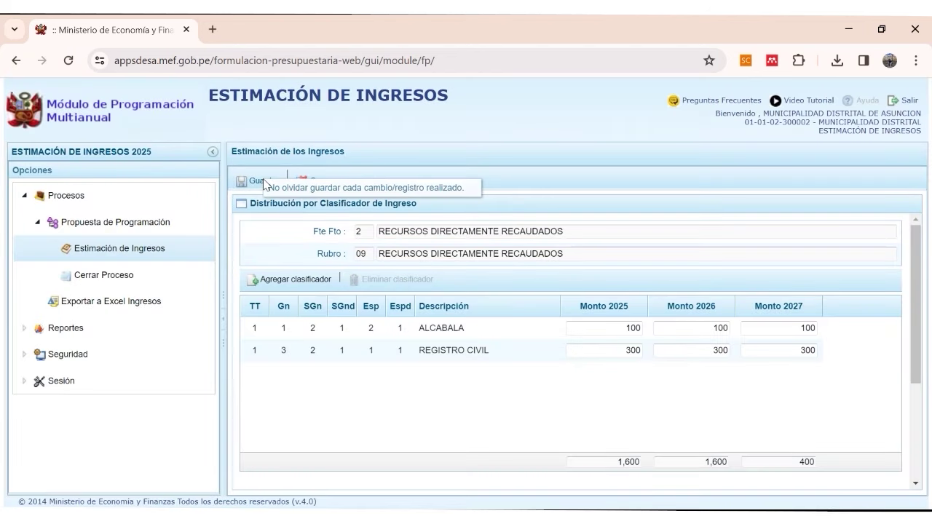
click(254, 180)
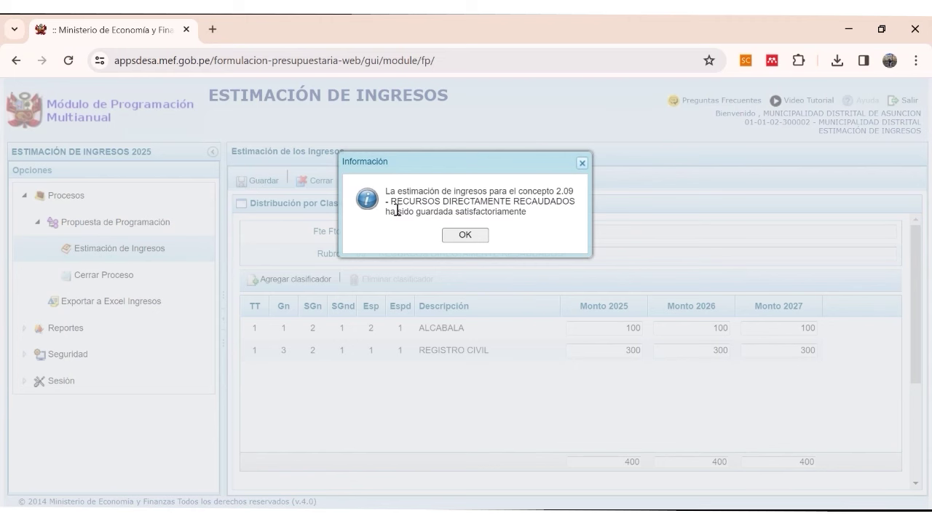
click(465, 236)
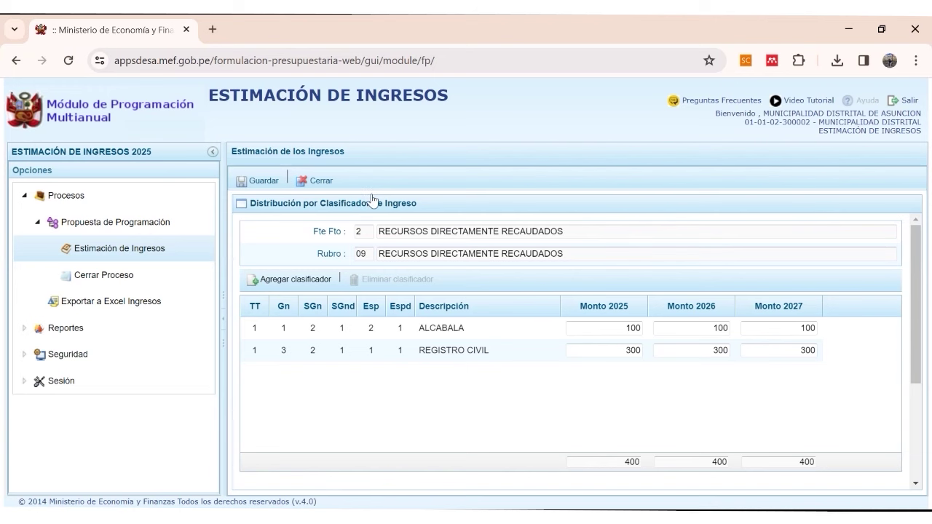
- Close the classifier distribution and start closing the income estimation stage through Cerrar Proceso
click(311, 181)
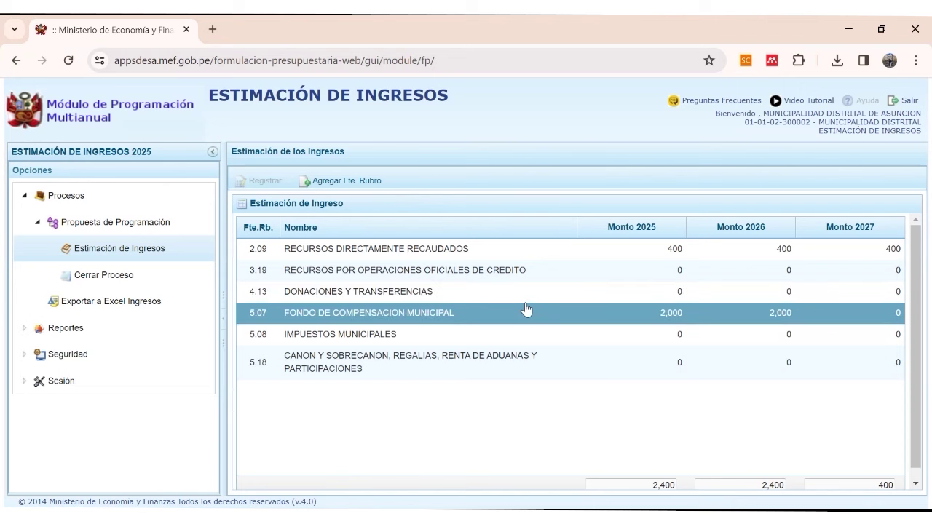
click(94, 278)
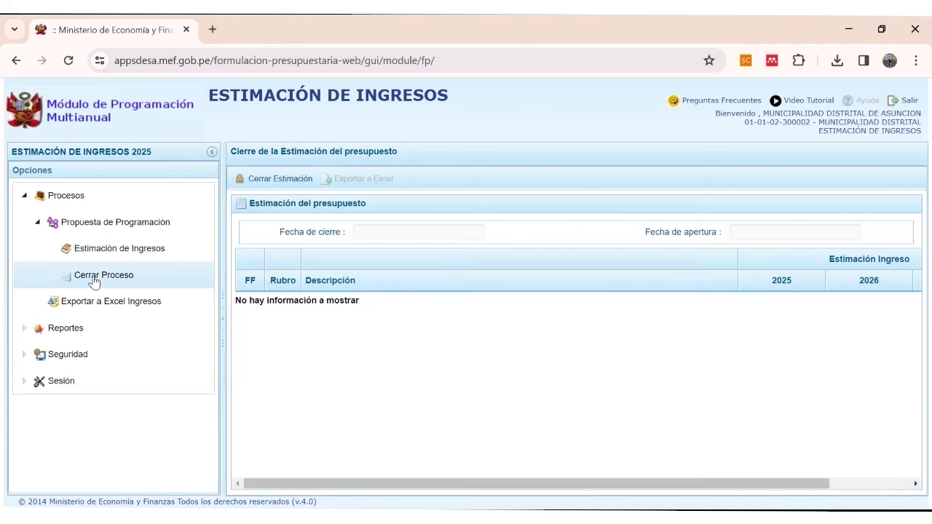
click(289, 182)
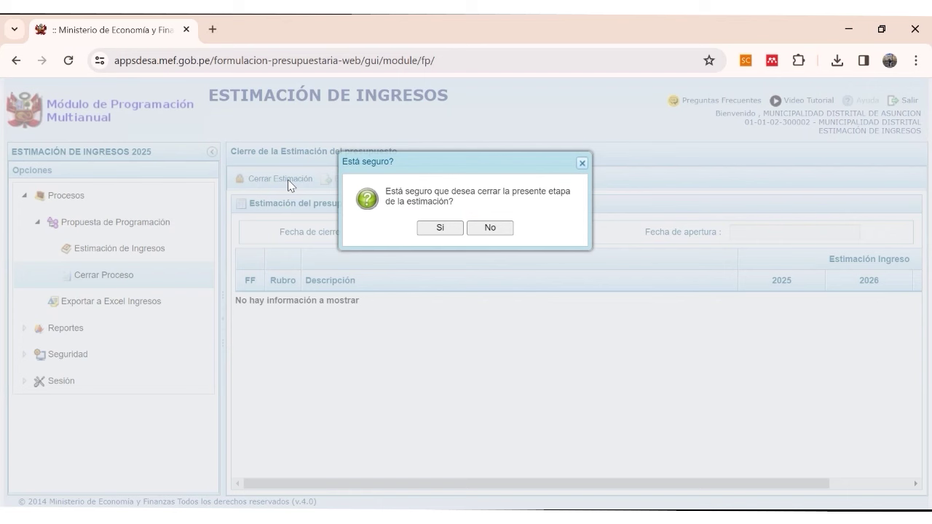